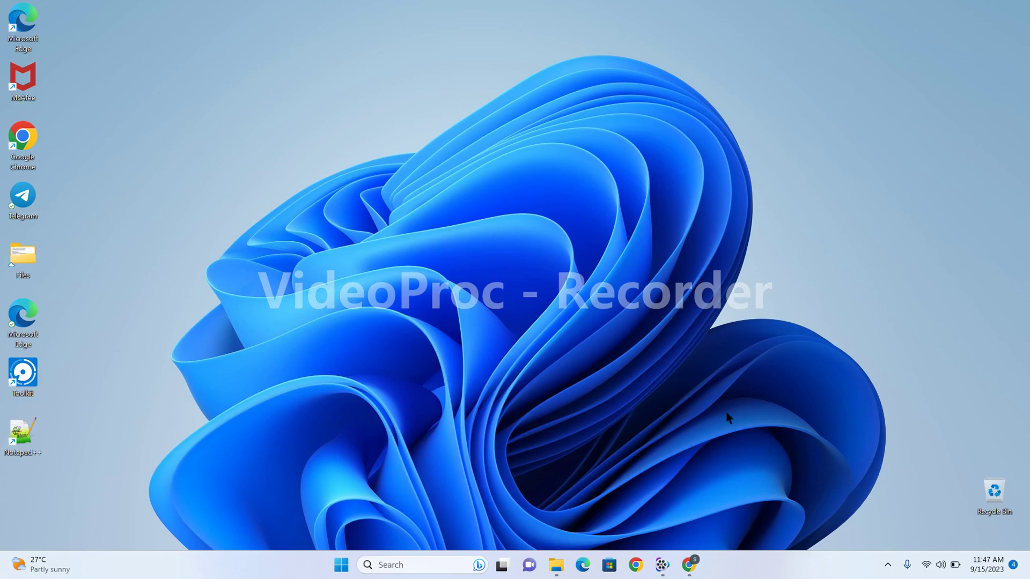
- Search Google for 'sapmachine' in Chrome and open the SapMachine project site
{"action": "left_click", "coordinate": [690, 572]}
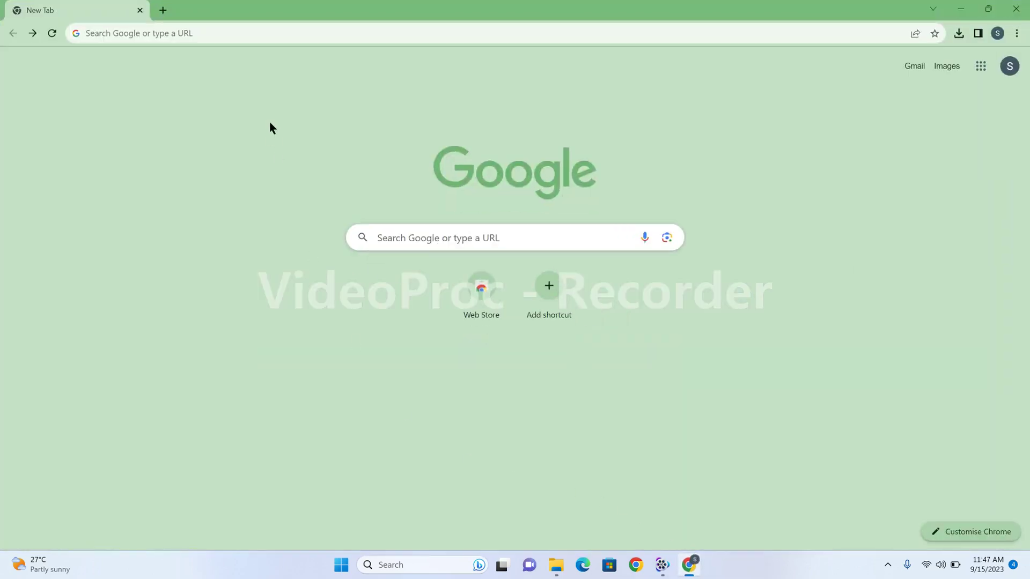
{"action": "left_click", "coordinate": [276, 34]}
{"action": "type", "text": "sapmachine"}
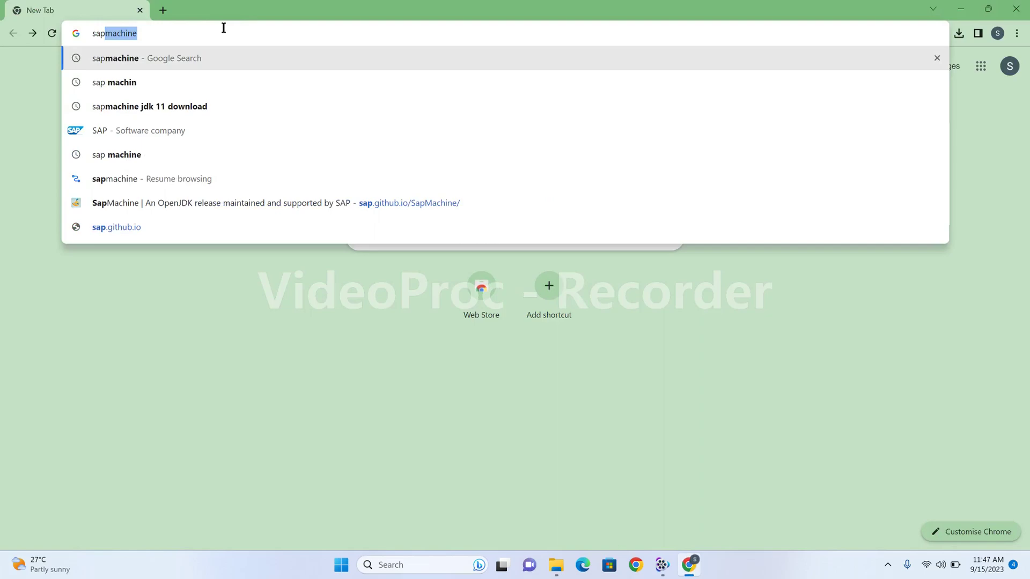
{"action": "left_click", "coordinate": [114, 51]}
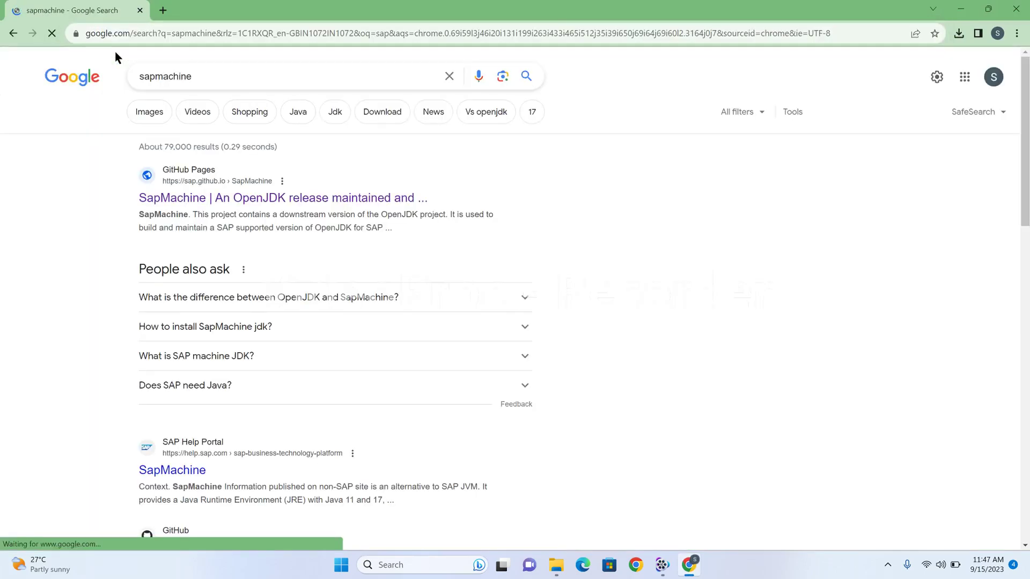
{"action": "left_click", "coordinate": [177, 201]}
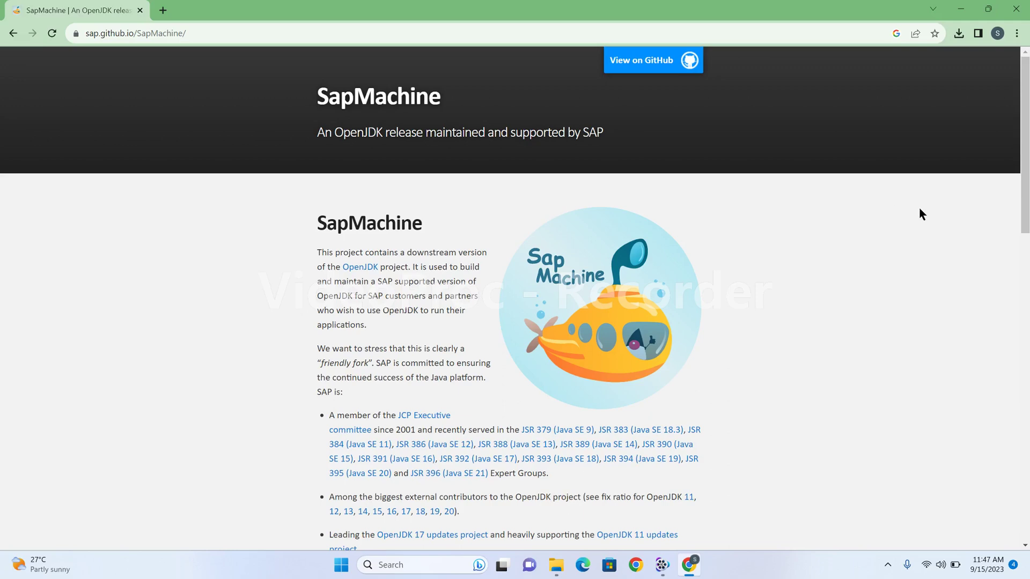
- Set the download to SapMachine 11 (Long Term Support) JDK, Windows x64 Installer
{"action": "scroll", "coordinate": [909, 218], "scroll_direction": "down", "scroll_amount": 8}
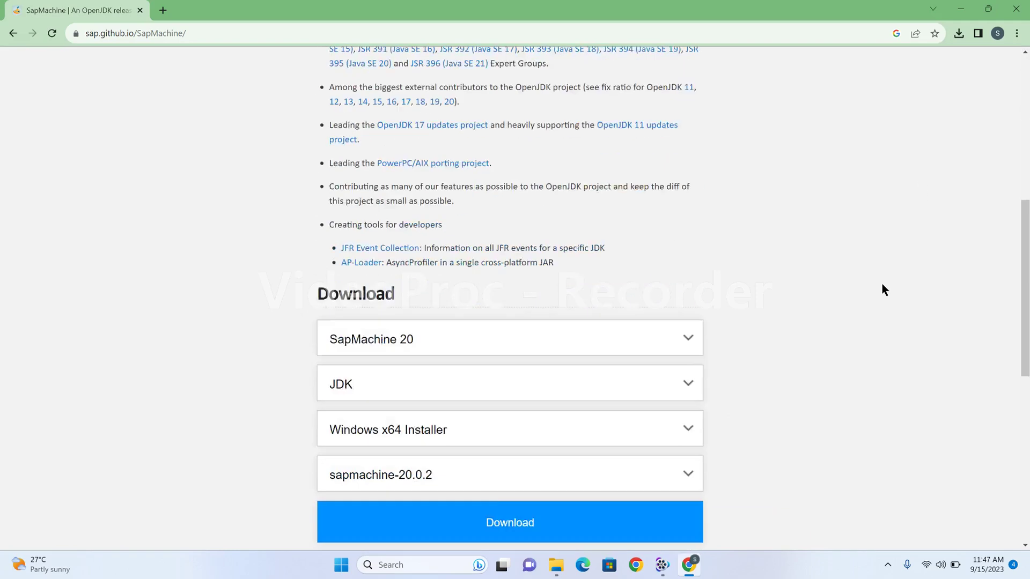
{"action": "scroll", "coordinate": [882, 288], "scroll_direction": "down", "scroll_amount": 3}
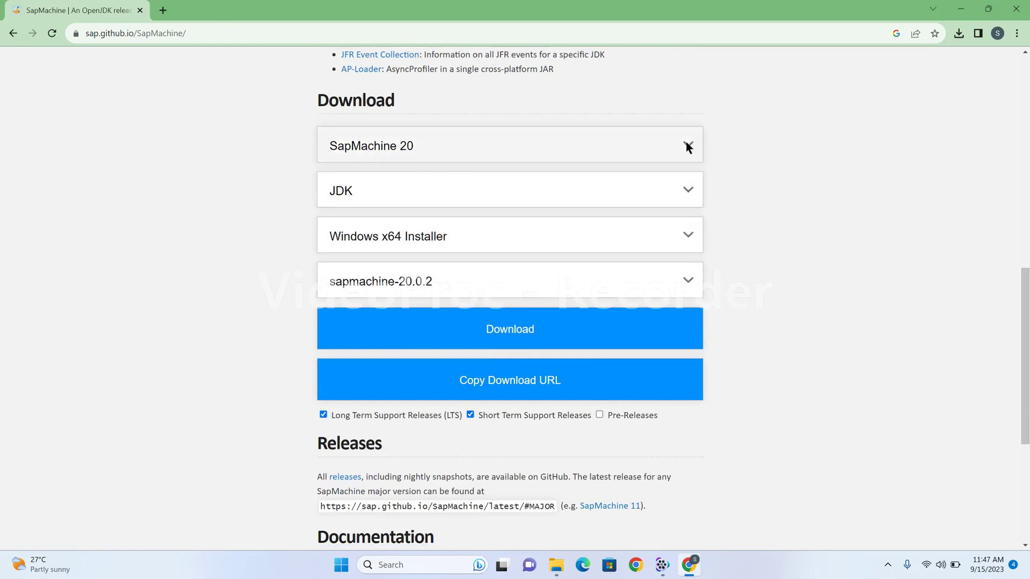
{"action": "left_click", "coordinate": [688, 146]}
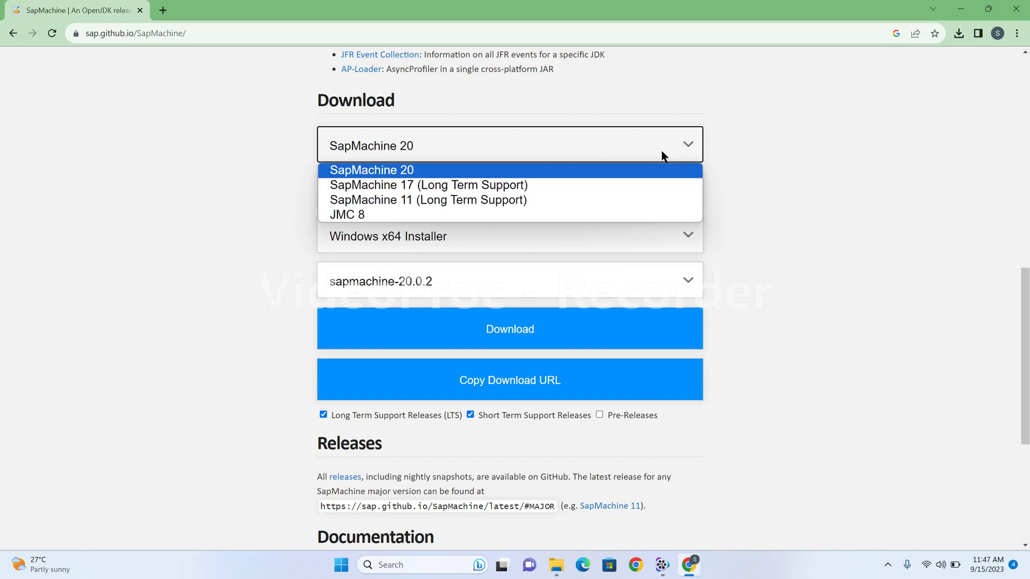
{"action": "left_click", "coordinate": [374, 201]}
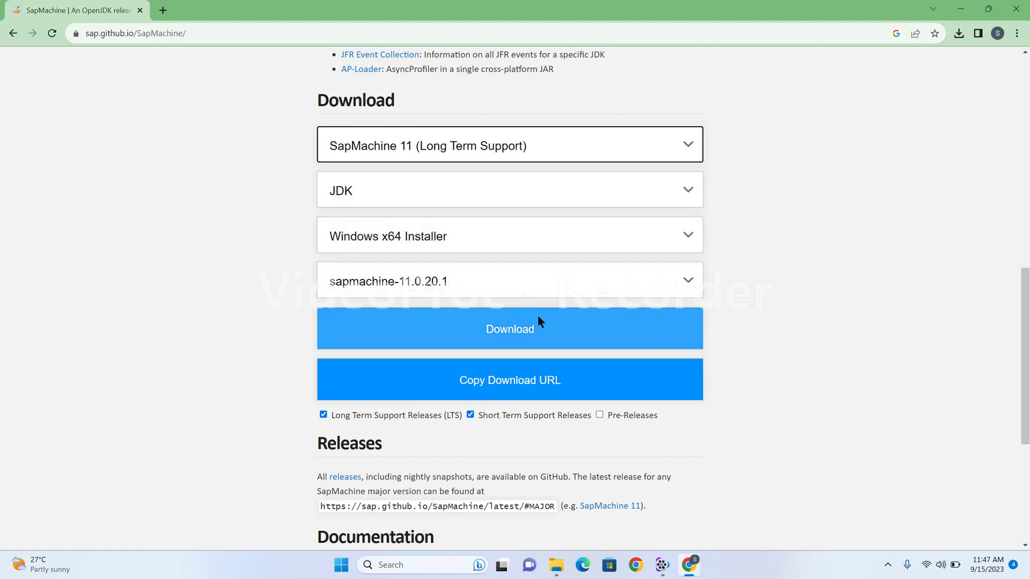
{"action": "left_click", "coordinate": [684, 239]}
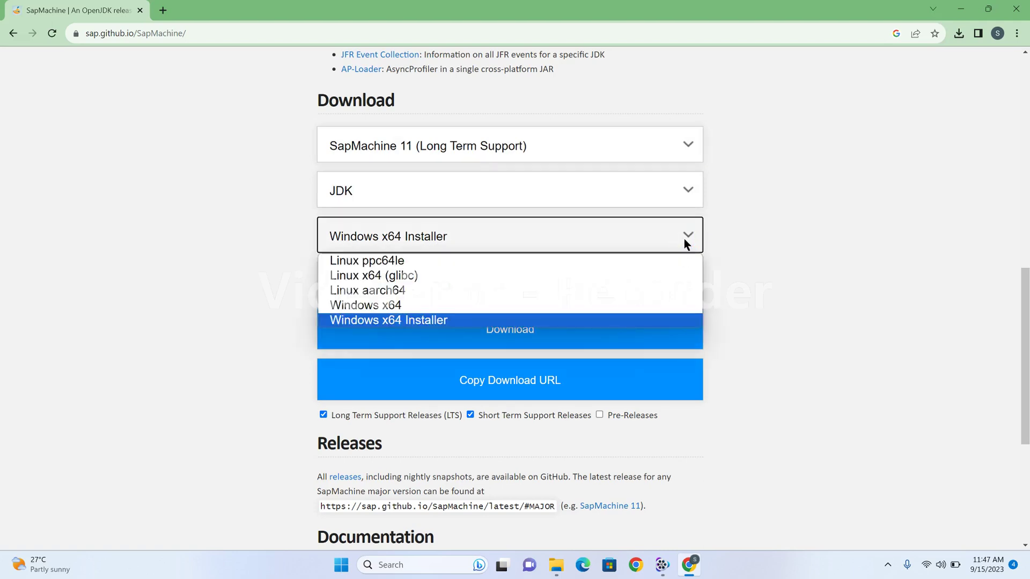
{"action": "left_click", "coordinate": [509, 320]}
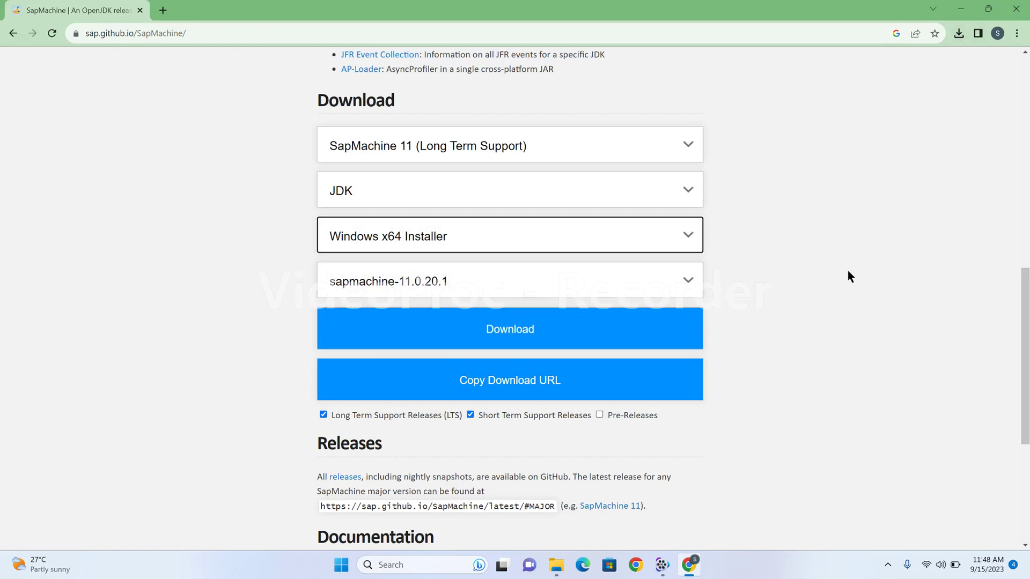
- Run the sapmachine-jdk-11.0.20.1_windows-x64_bin installer from Downloads and approve the security warning
{"action": "left_click", "coordinate": [556, 564]}
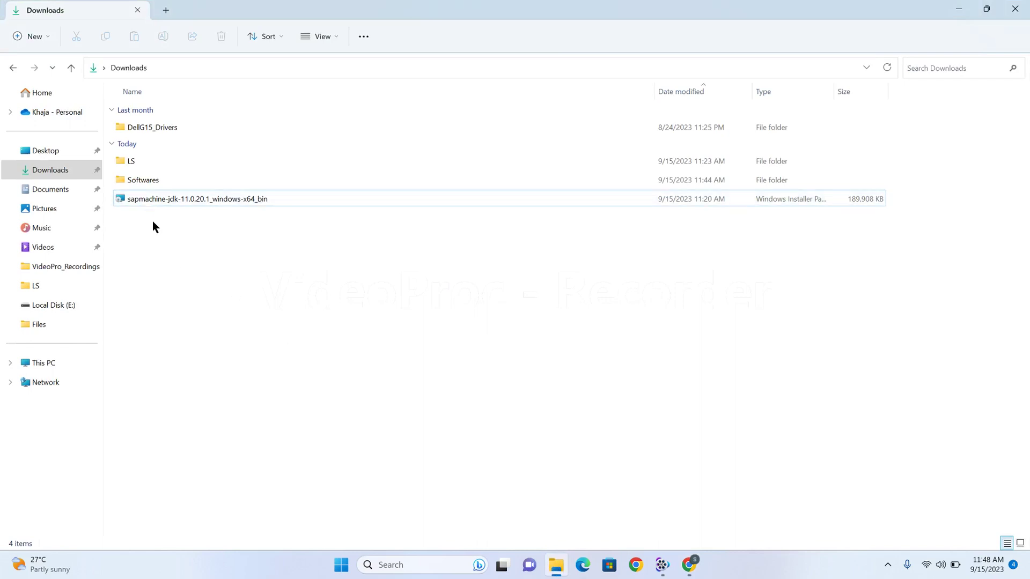
{"action": "left_click", "coordinate": [154, 201]}
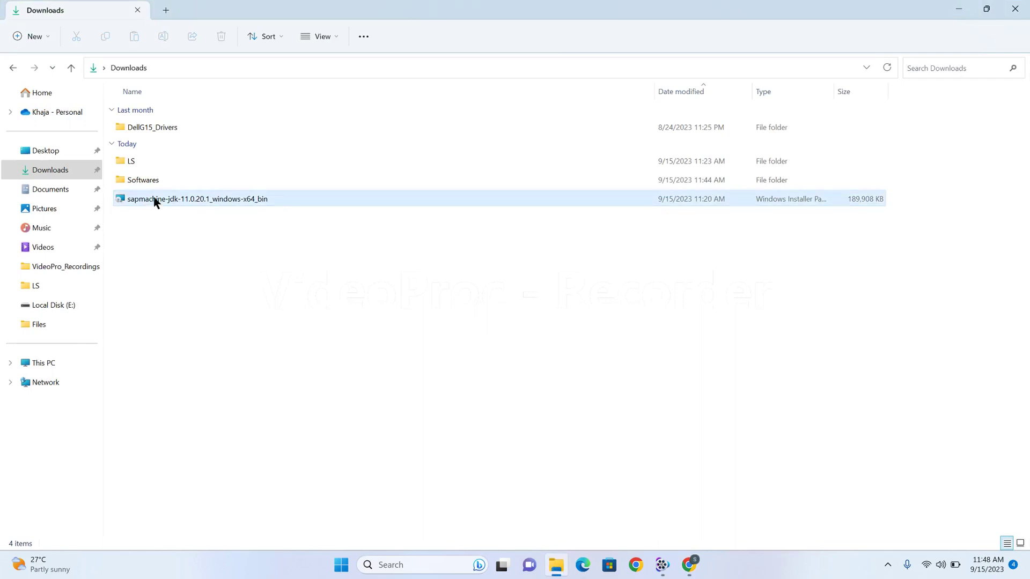
{"action": "double_click", "coordinate": [154, 201]}
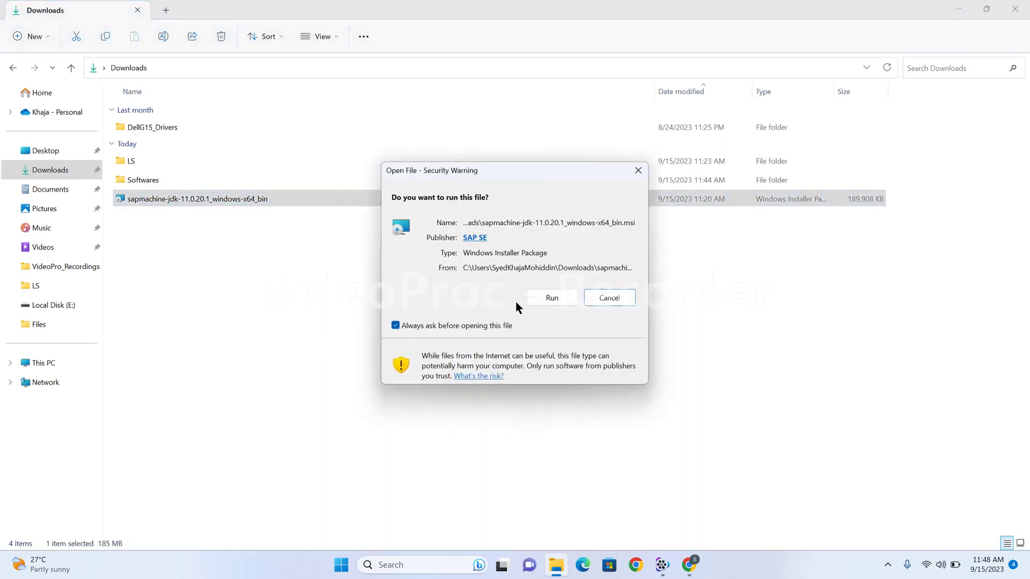
{"action": "left_click", "coordinate": [549, 298]}
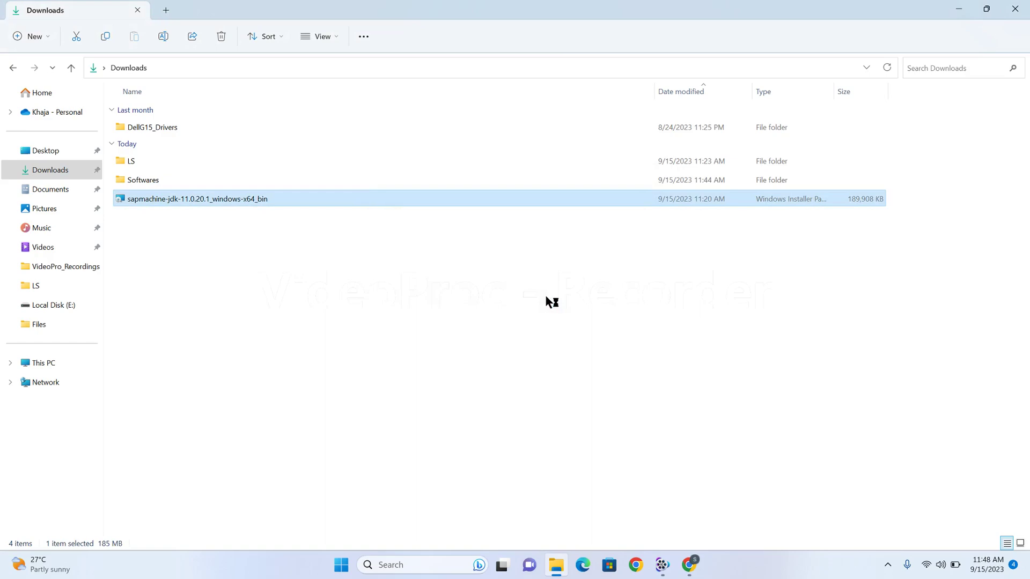
- Minimize the other windows, pass the welcome page and accept the license agreement
{"action": "left_click", "coordinate": [958, 9]}
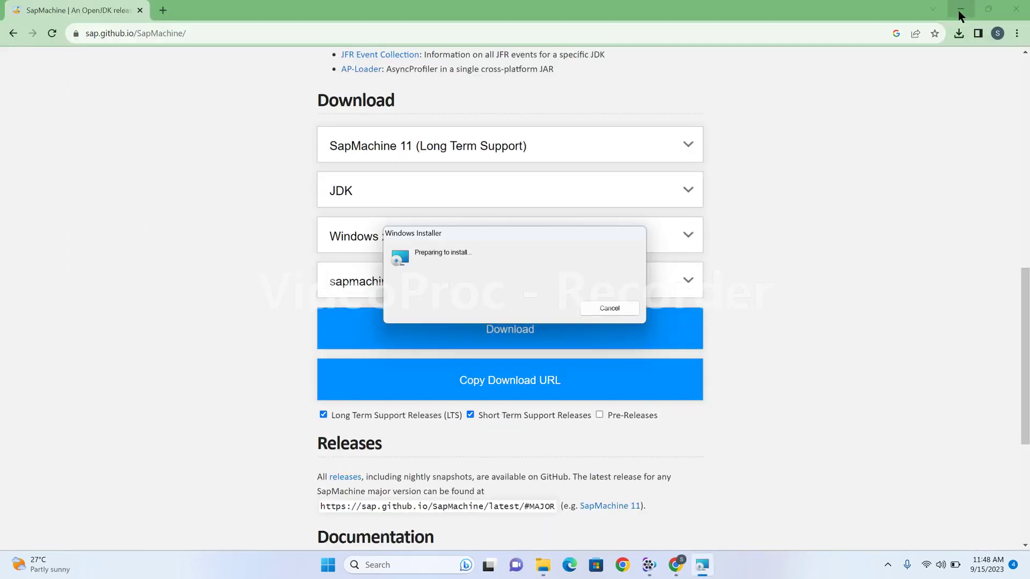
{"action": "left_click", "coordinate": [958, 10]}
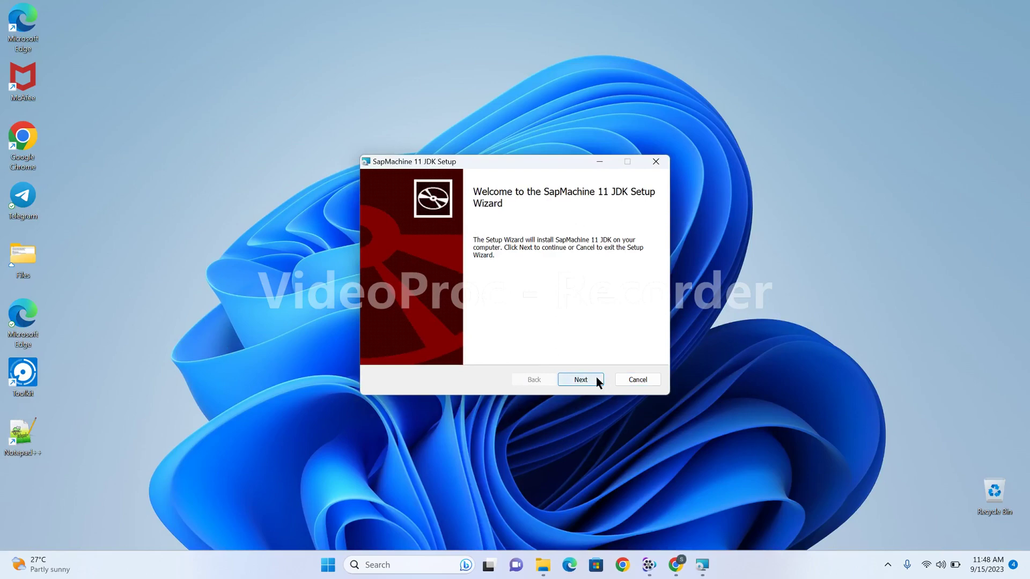
{"action": "left_click", "coordinate": [597, 381]}
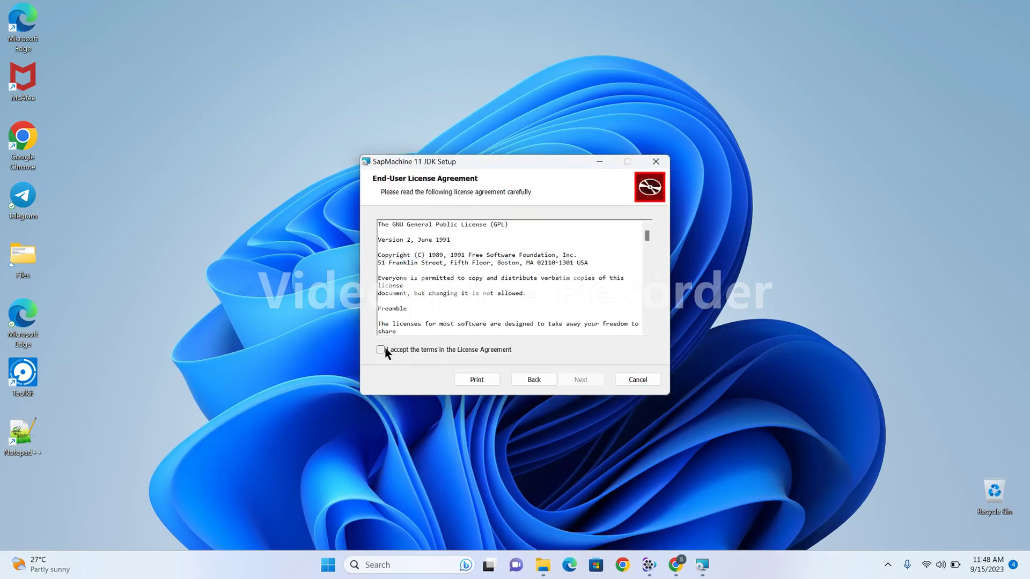
{"action": "left_click", "coordinate": [381, 351]}
{"action": "left_click", "coordinate": [583, 377]}
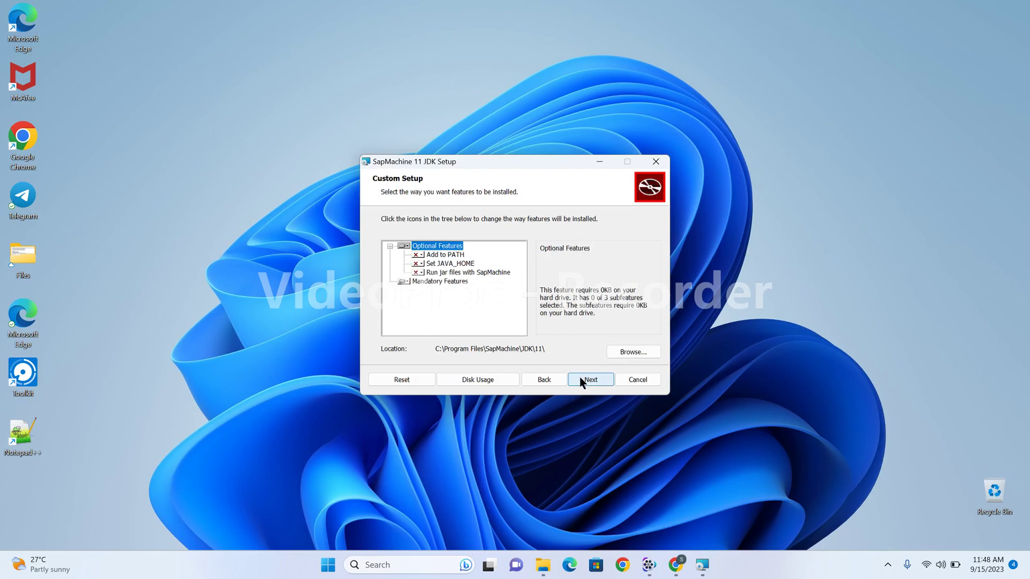
- Set Add to PATH, Set JAVA_HOME, Run jar files and Mandatory Features to install entirely
{"action": "left_click", "coordinate": [422, 257]}
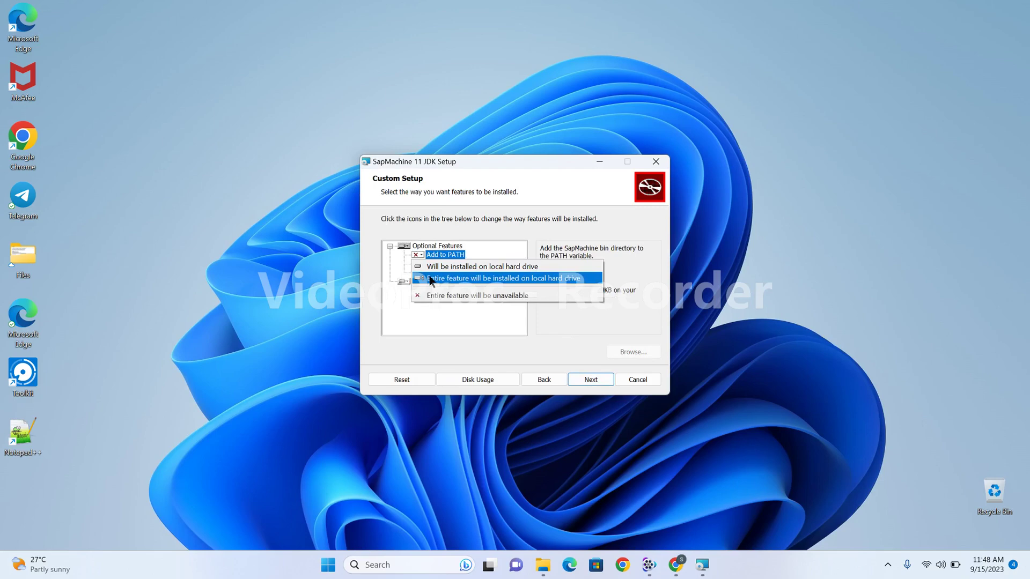
{"action": "left_click", "coordinate": [431, 278]}
{"action": "left_click", "coordinate": [419, 263]}
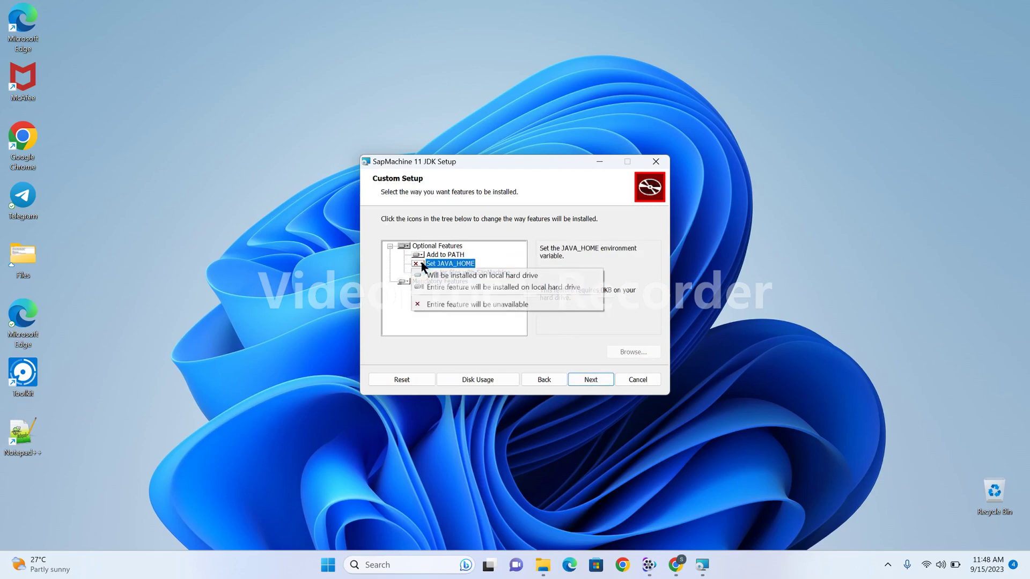
{"action": "left_click", "coordinate": [427, 287]}
{"action": "left_click", "coordinate": [419, 273]}
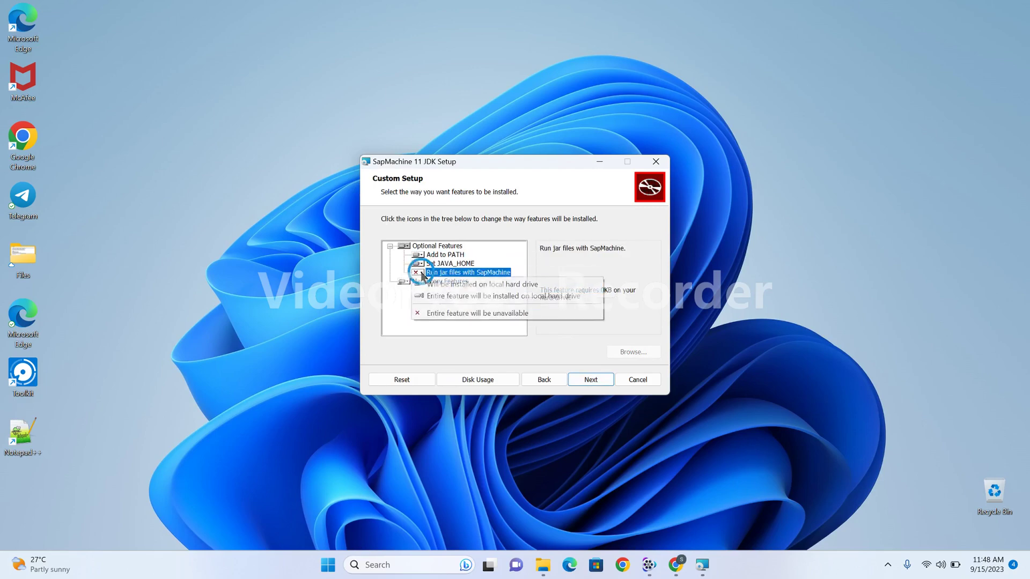
{"action": "left_click", "coordinate": [432, 297]}
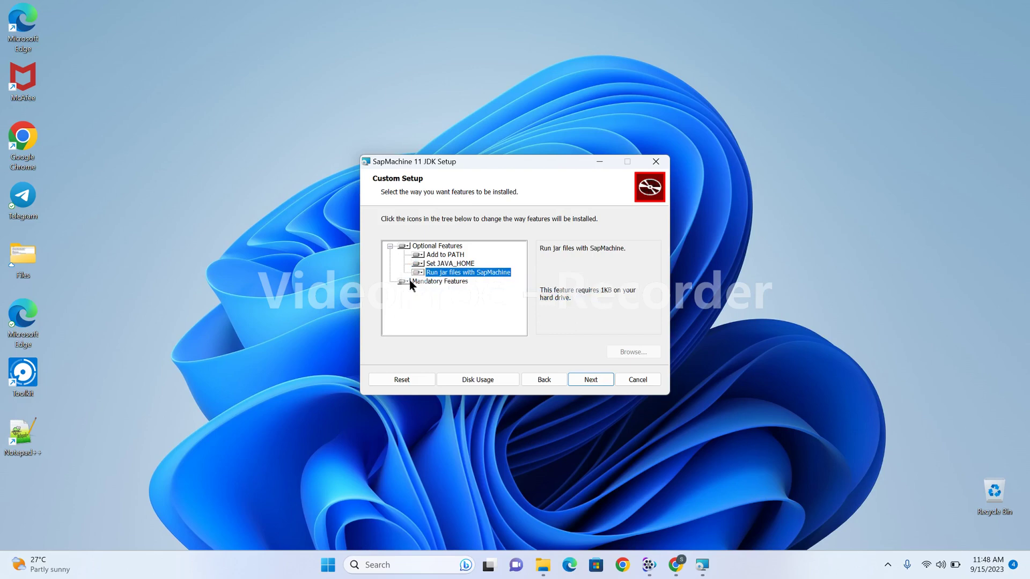
{"action": "left_click", "coordinate": [410, 280]}
{"action": "left_click", "coordinate": [415, 307]}
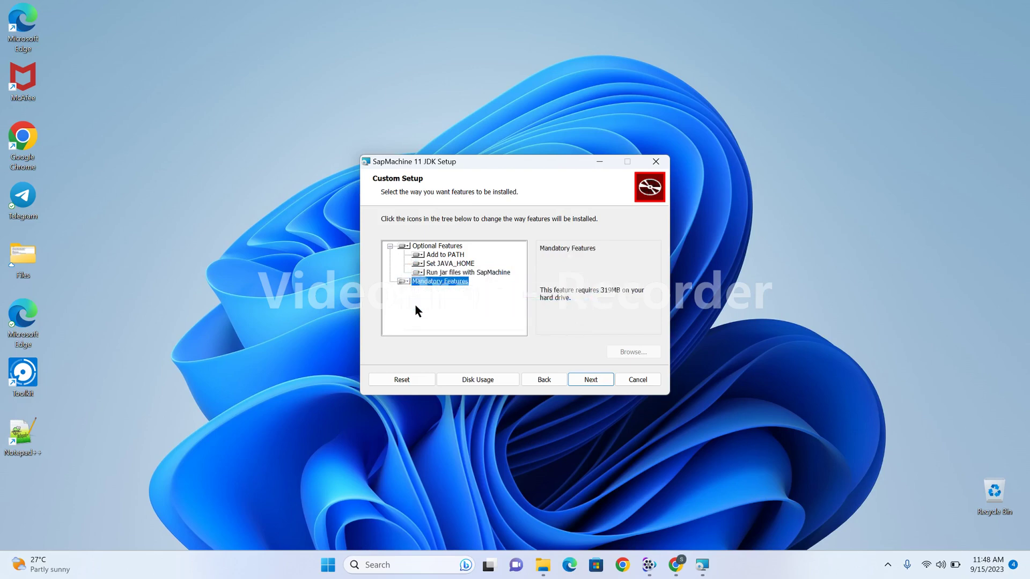
- Install SapMachine 11 JDK with the chosen features and finish the wizard
{"action": "left_click", "coordinate": [583, 383]}
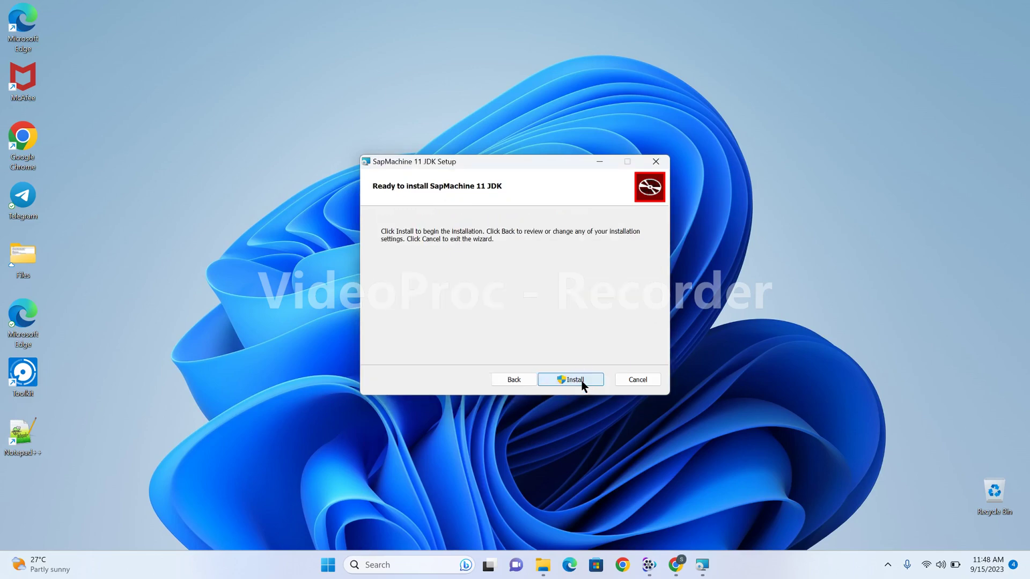
{"action": "left_click", "coordinate": [582, 383]}
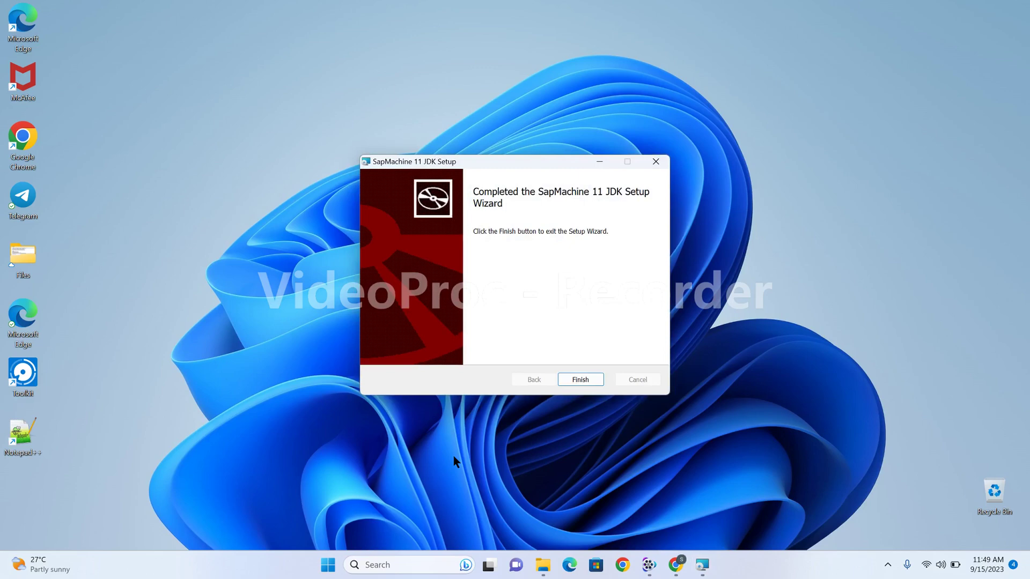
{"action": "left_click", "coordinate": [581, 379]}
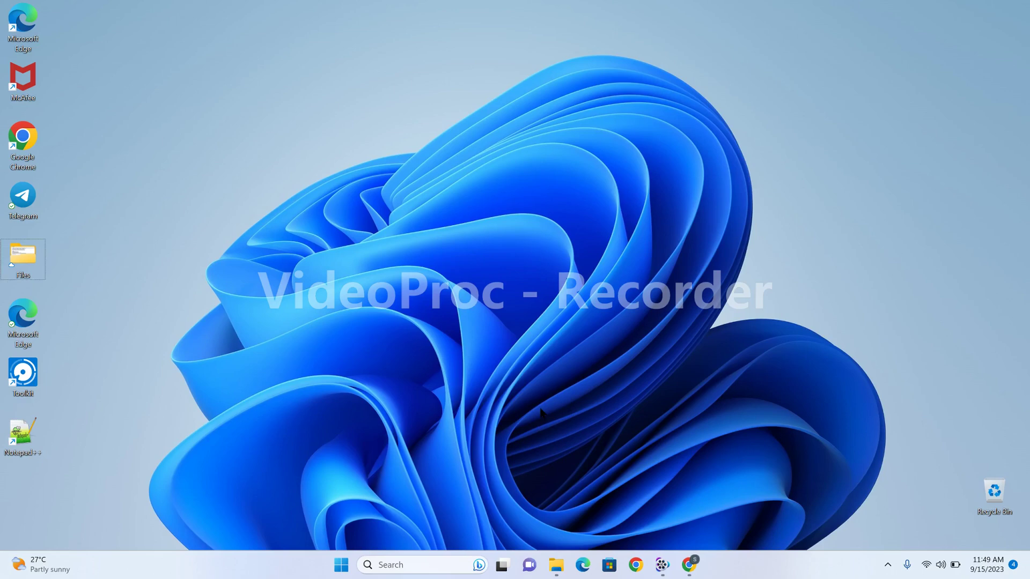
- Launch Command Prompt through the Run box with cmd
{"action": "key", "text": "super+r"}
{"action": "type", "text": "cmd"}
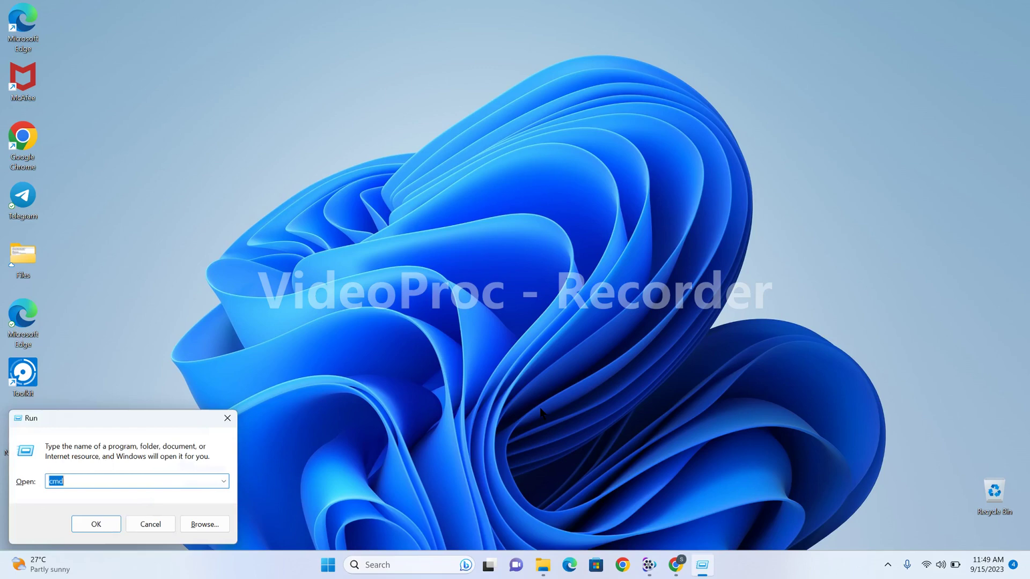
{"action": "key", "text": "Return"}
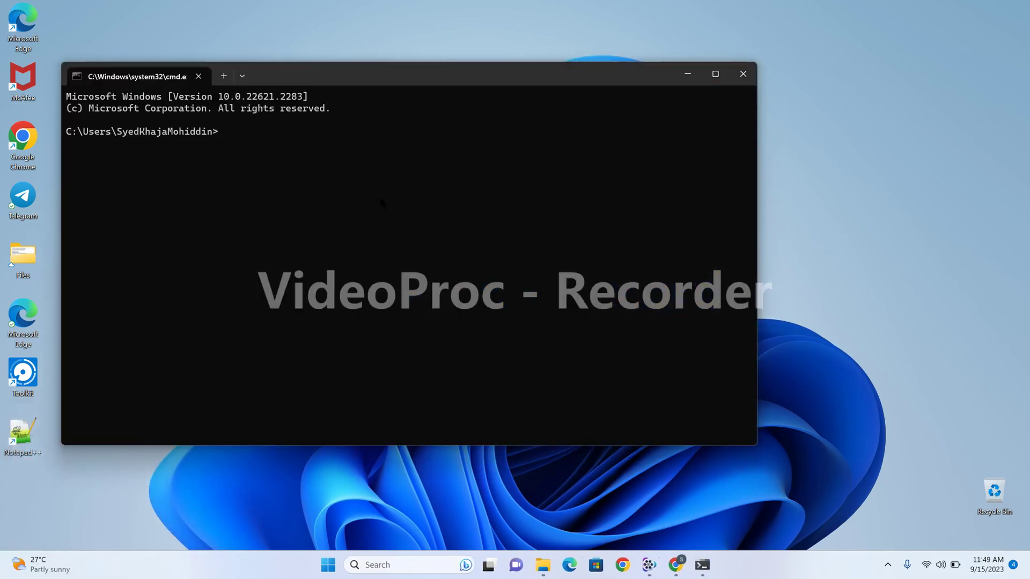
- Run java -version and confirm it reports SapMachine openjdk 11.0.20.1 LTS
{"action": "type", "text": "java -version"}
{"action": "key", "text": "Return"}
{"action": "key", "text": "Return"}
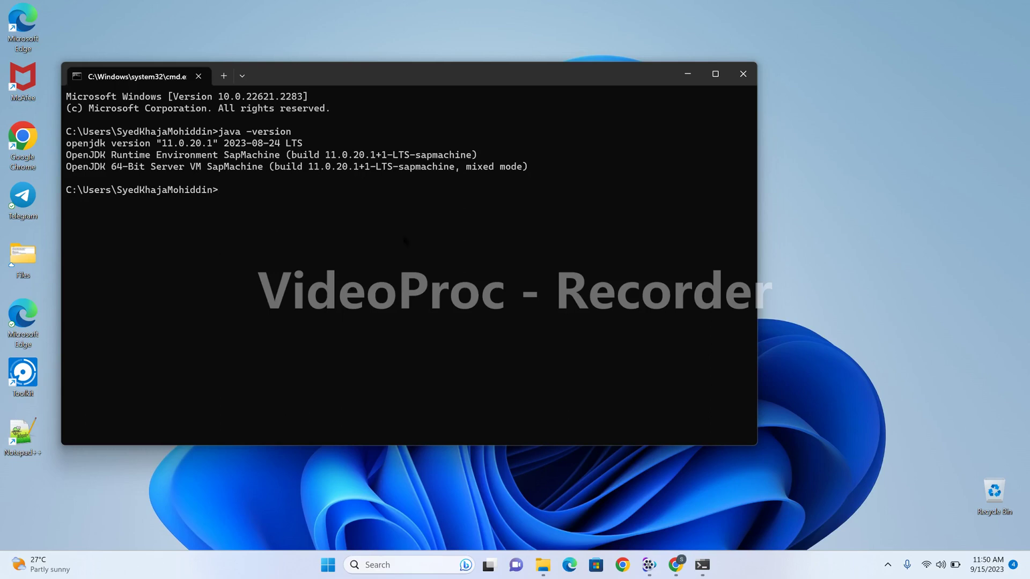
- Open Control Panel from Windows search and go to Uninstall a program
{"action": "left_click", "coordinate": [542, 565]}
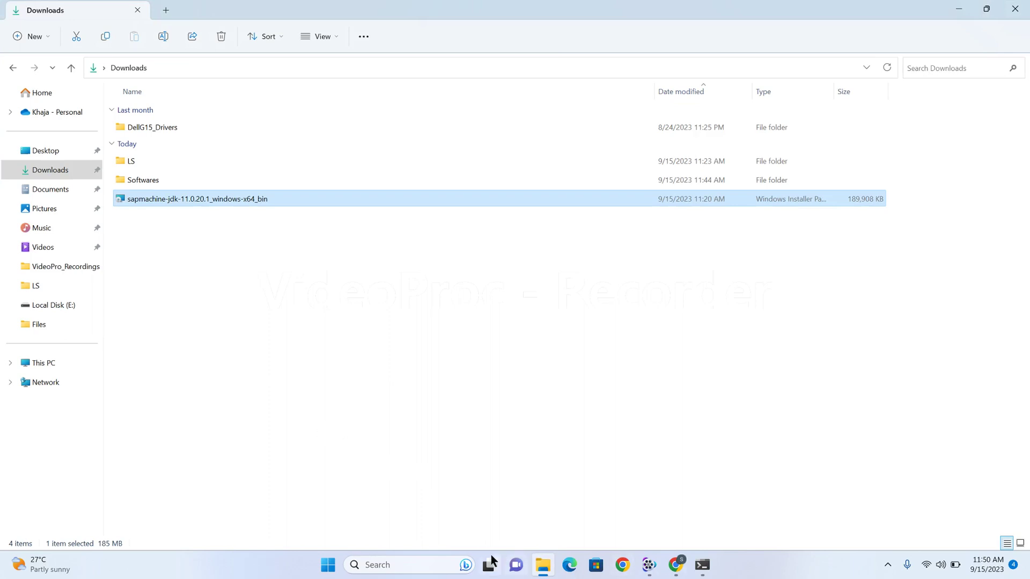
{"action": "left_click", "coordinate": [401, 565]}
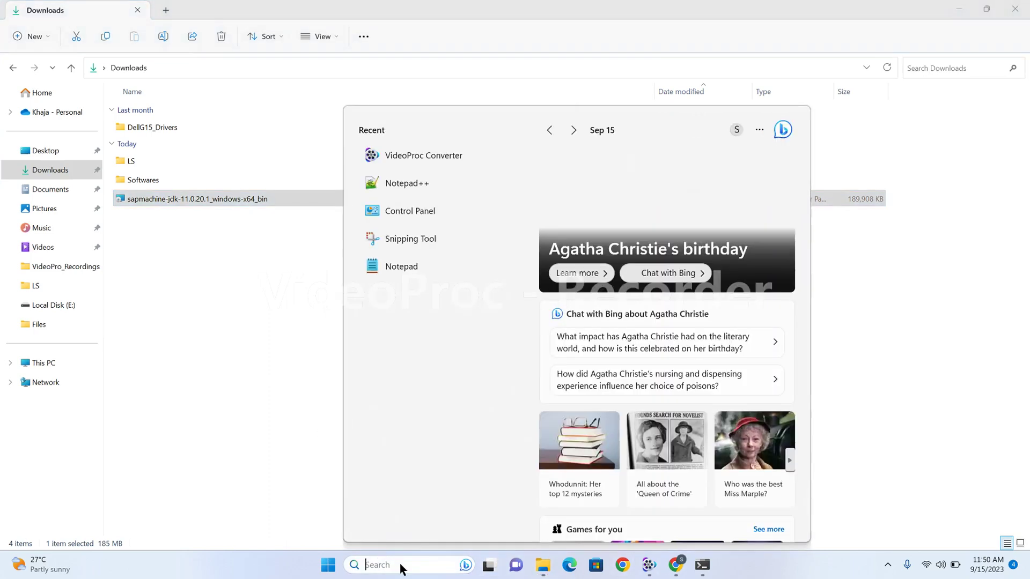
{"action": "type", "text": "c"}
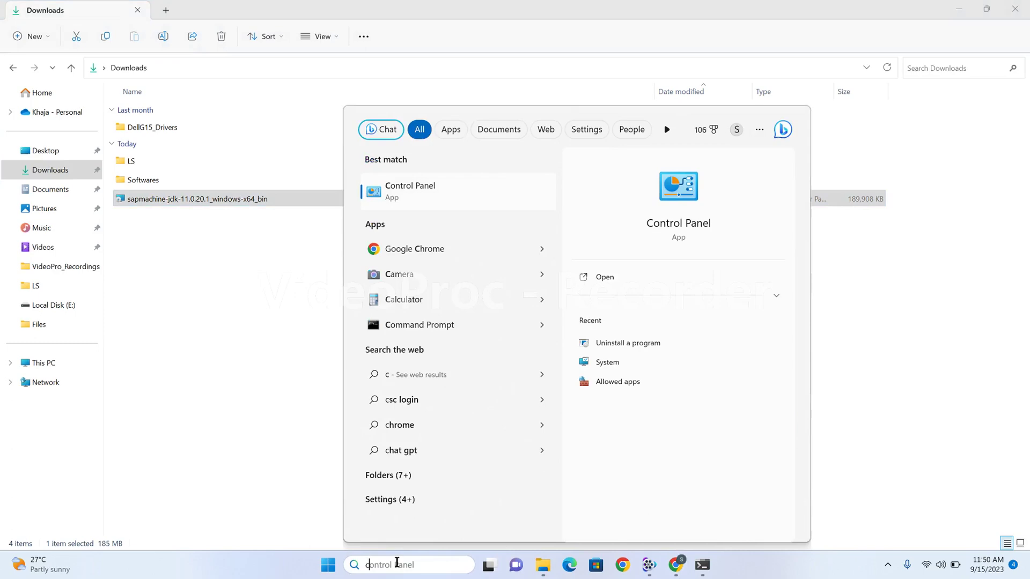
{"action": "left_click", "coordinate": [412, 194]}
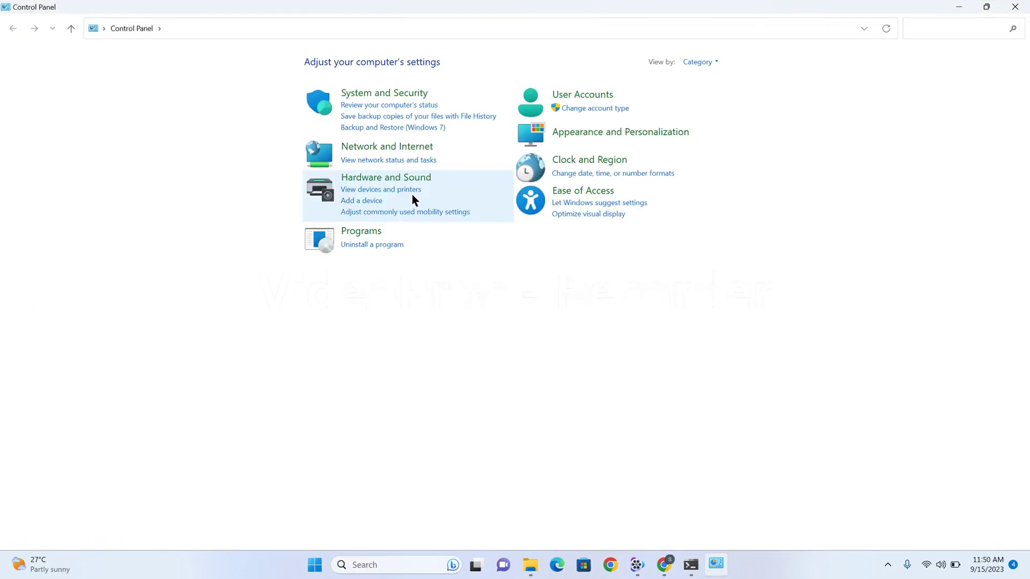
{"action": "left_click", "coordinate": [395, 246]}
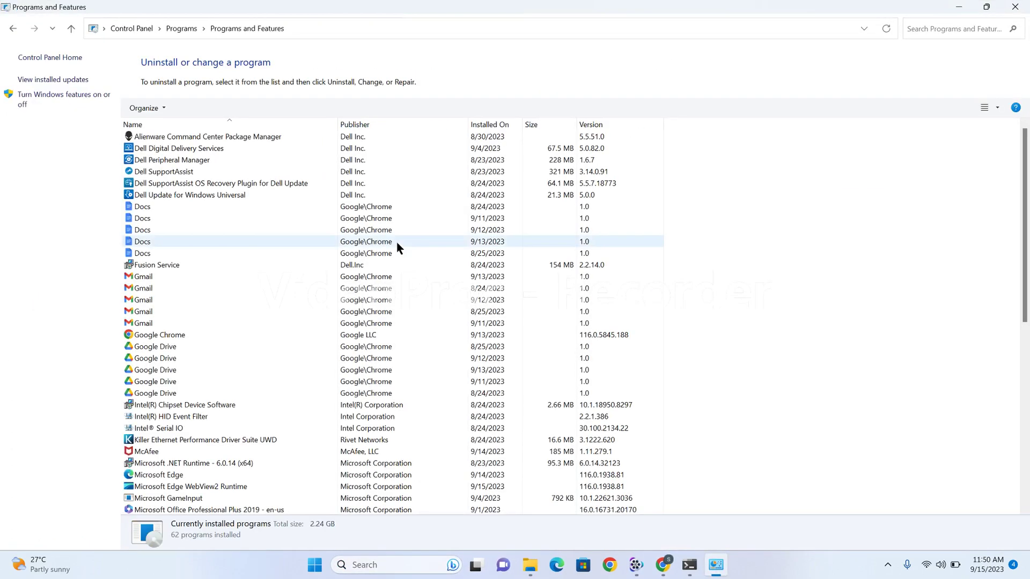
- Scroll the programs list to find SapMachine 11 JDK, version 11.0.20.256, installed 9/15/2023
{"action": "scroll", "coordinate": [161, 343], "scroll_direction": "down", "scroll_amount": 7}
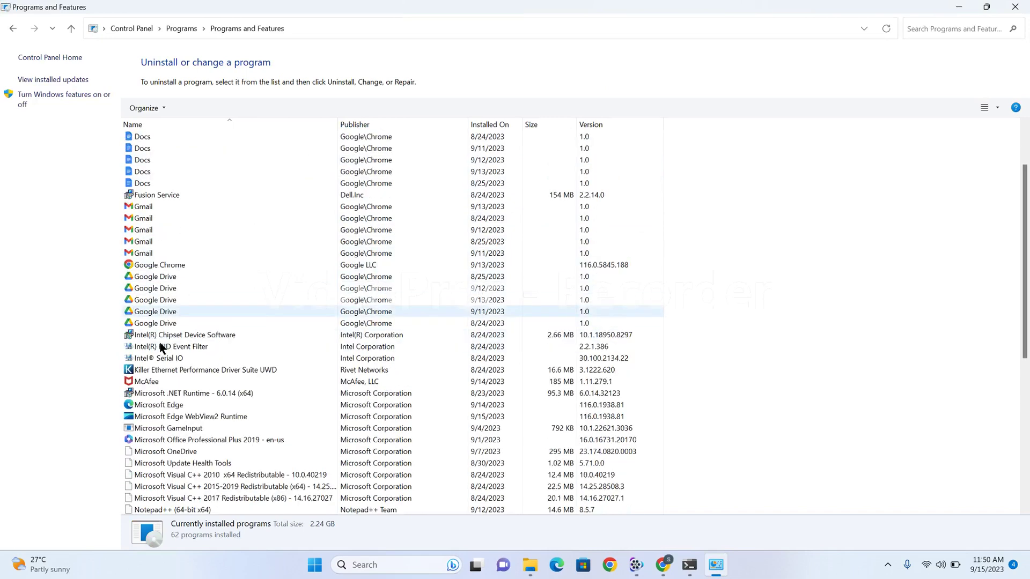
{"action": "scroll", "coordinate": [161, 347], "scroll_direction": "down", "scroll_amount": 3}
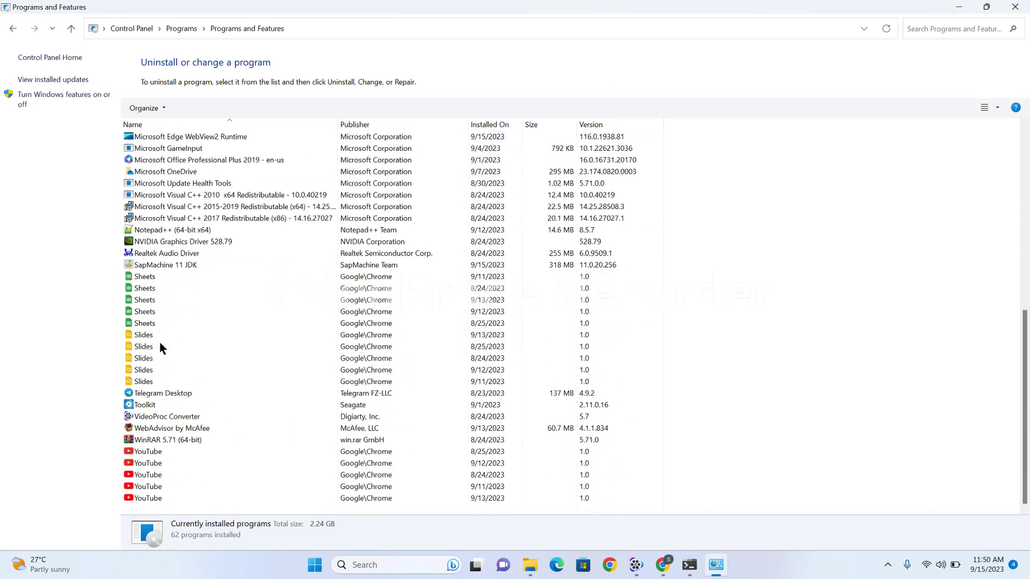
{"action": "scroll", "coordinate": [159, 343], "scroll_direction": "up", "scroll_amount": 3}
{"action": "scroll", "coordinate": [159, 347], "scroll_direction": "up", "scroll_amount": 7}
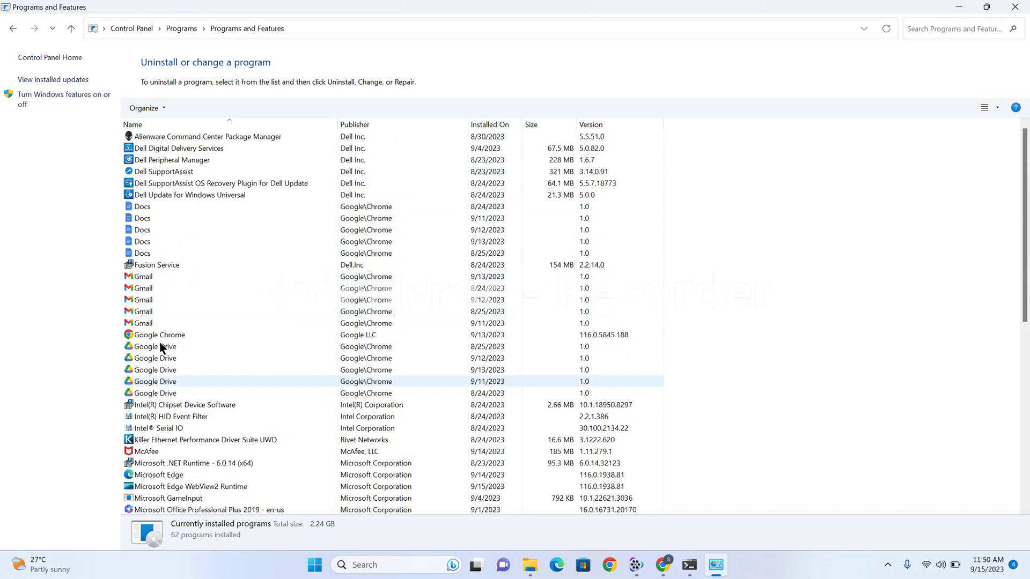
{"action": "scroll", "coordinate": [160, 347], "scroll_direction": "down", "scroll_amount": 1}
{"action": "scroll", "coordinate": [162, 472], "scroll_direction": "down", "scroll_amount": 1}
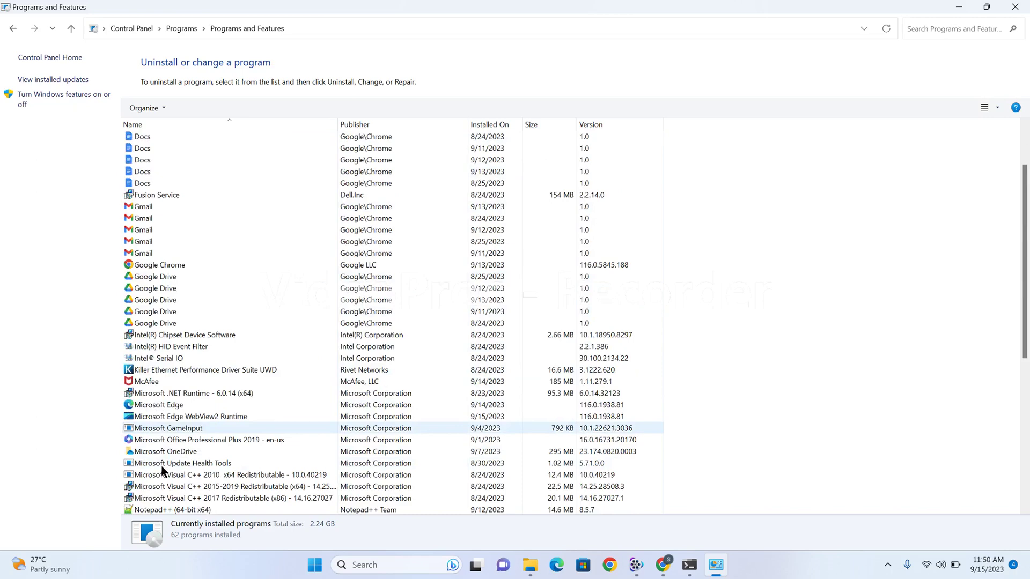
{"action": "scroll", "coordinate": [162, 471], "scroll_direction": "down", "scroll_amount": 1}
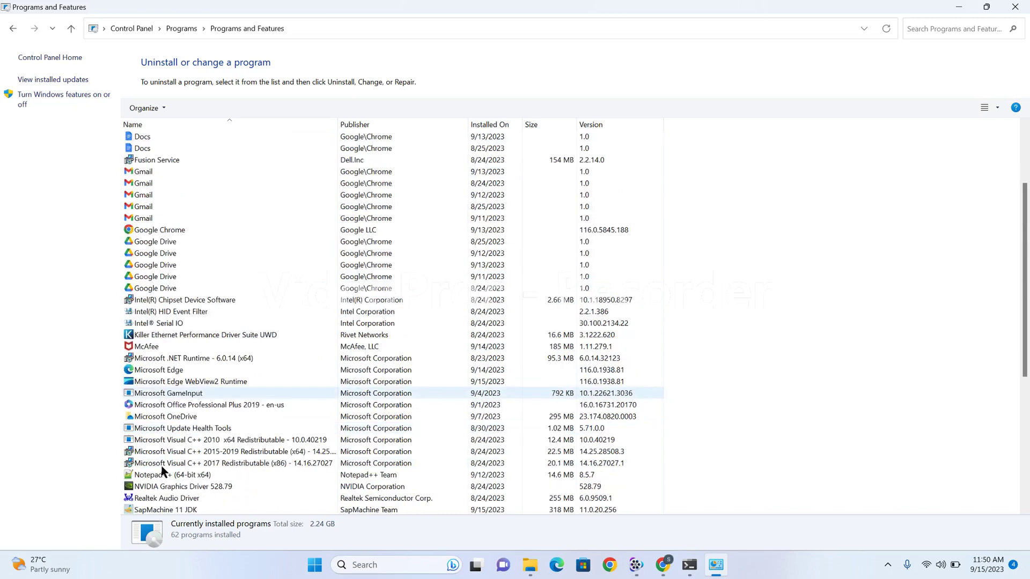
{"action": "scroll", "coordinate": [164, 471], "scroll_direction": "down", "scroll_amount": 1}
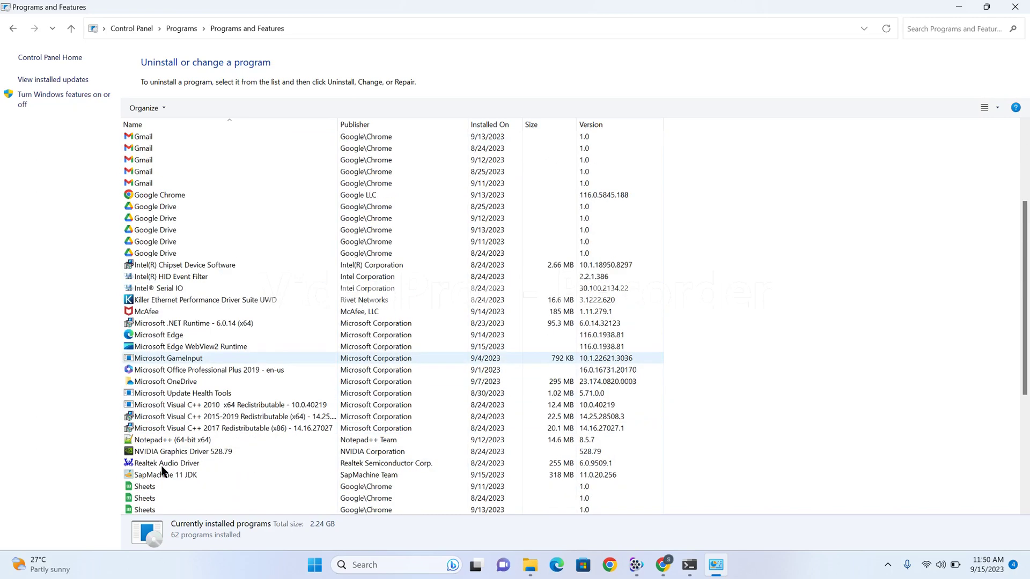
{"action": "scroll", "coordinate": [162, 464], "scroll_direction": "down", "scroll_amount": 2}
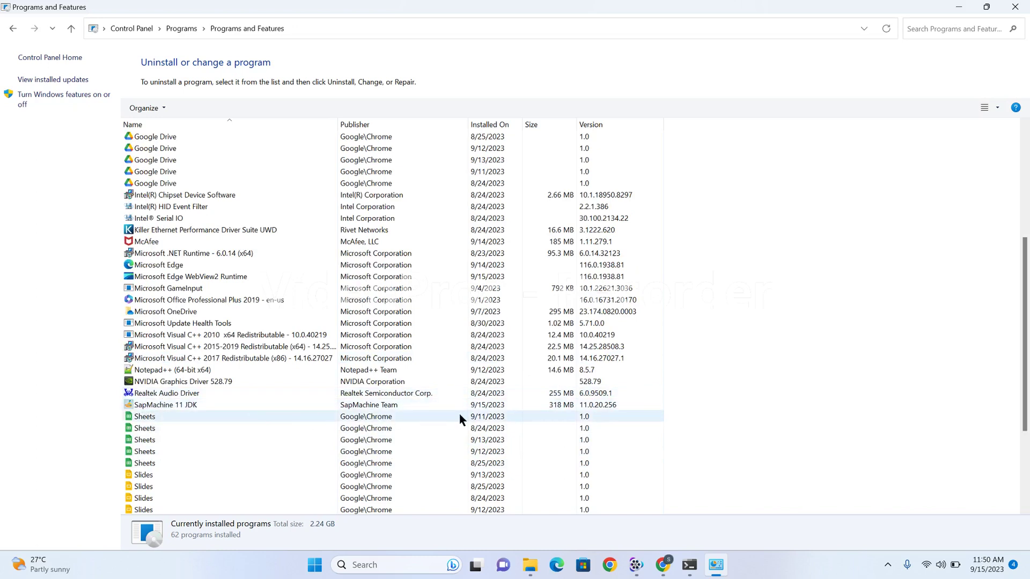
- Open the system environment variables and check JAVA_HOME is C:\Program Files\SapMachine\JDK\11\
{"action": "left_click", "coordinate": [378, 567]}
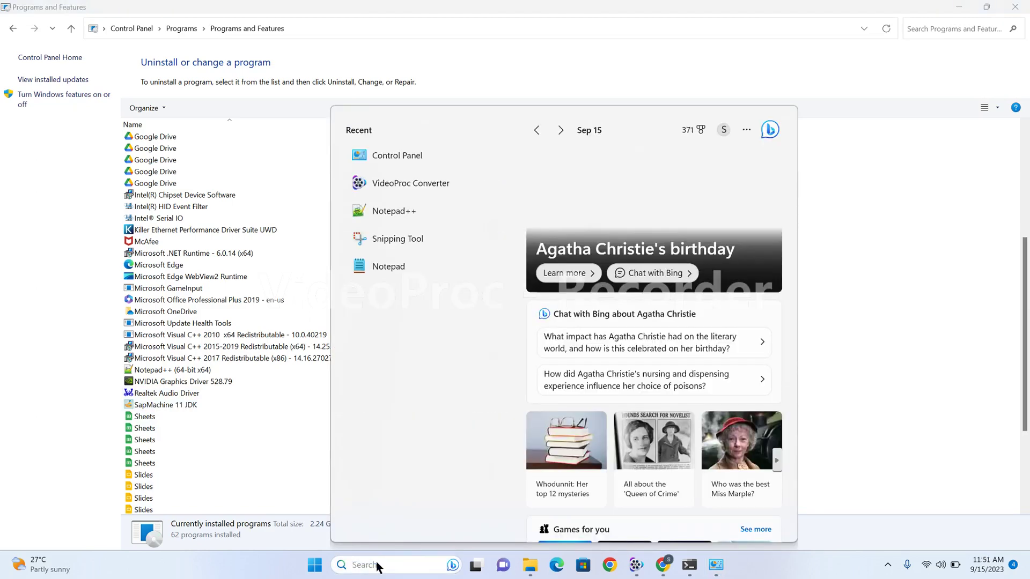
{"action": "type", "text": "envir"}
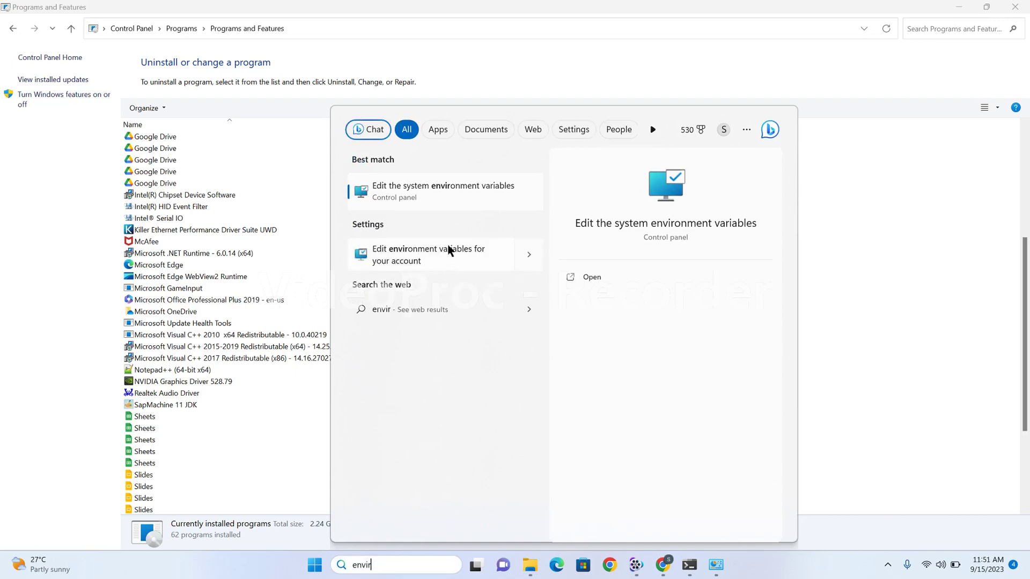
{"action": "left_click", "coordinate": [465, 191]}
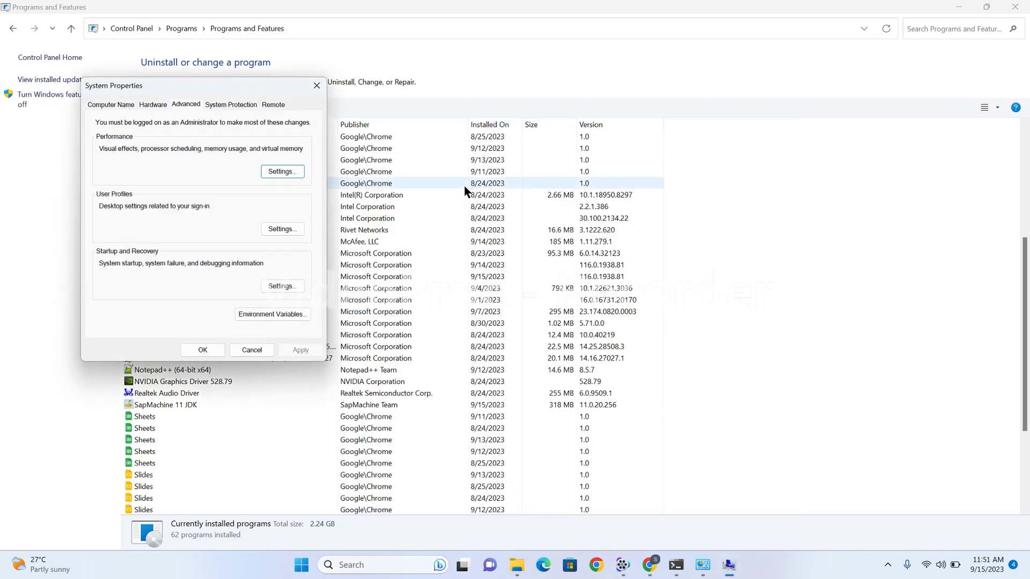
{"action": "left_click", "coordinate": [263, 318]}
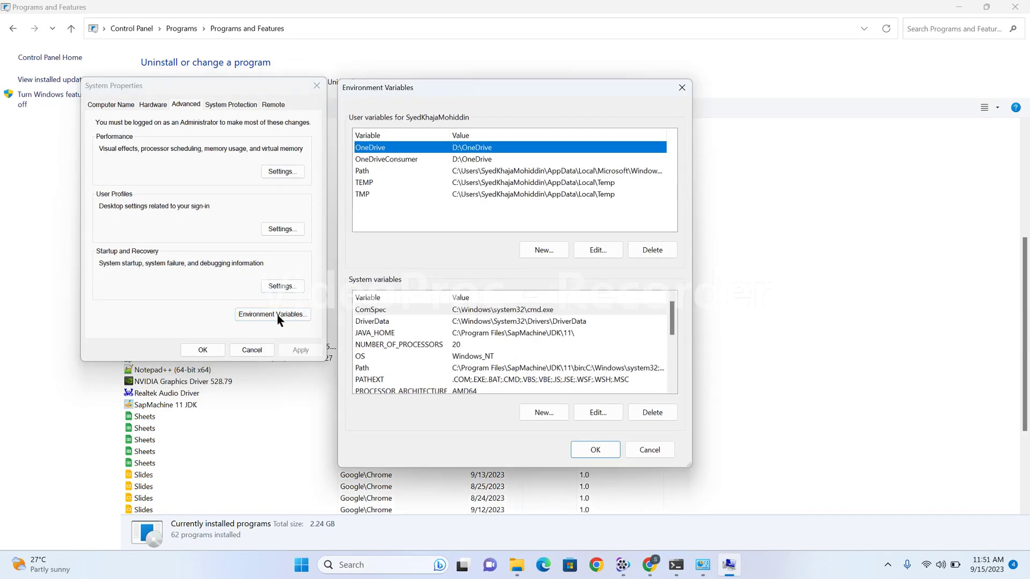
{"action": "left_click", "coordinate": [443, 333]}
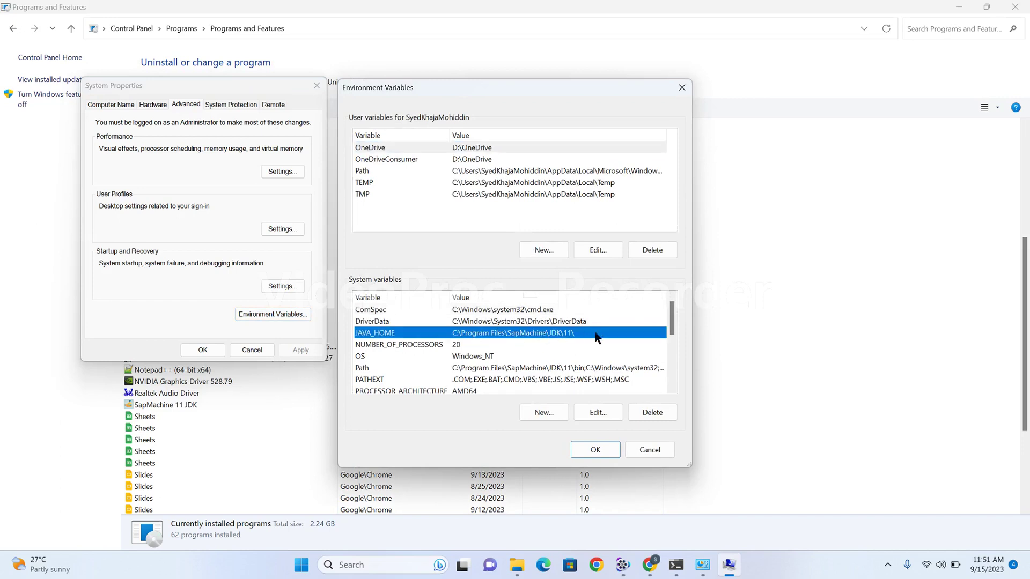
{"action": "left_click_drag", "start_coordinate": [671, 320], "coordinate": [673, 330]}
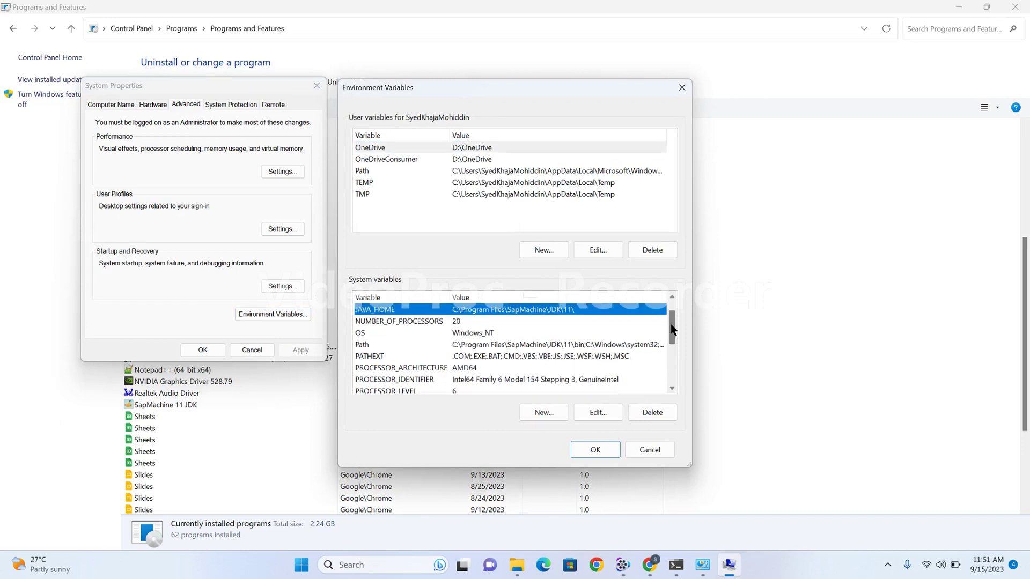
- Verify Path contains C:\Program Files\SapMachine\JDK\11\bin, then OK out of System Properties
{"action": "left_click", "coordinate": [573, 344]}
{"action": "left_click", "coordinate": [586, 410]}
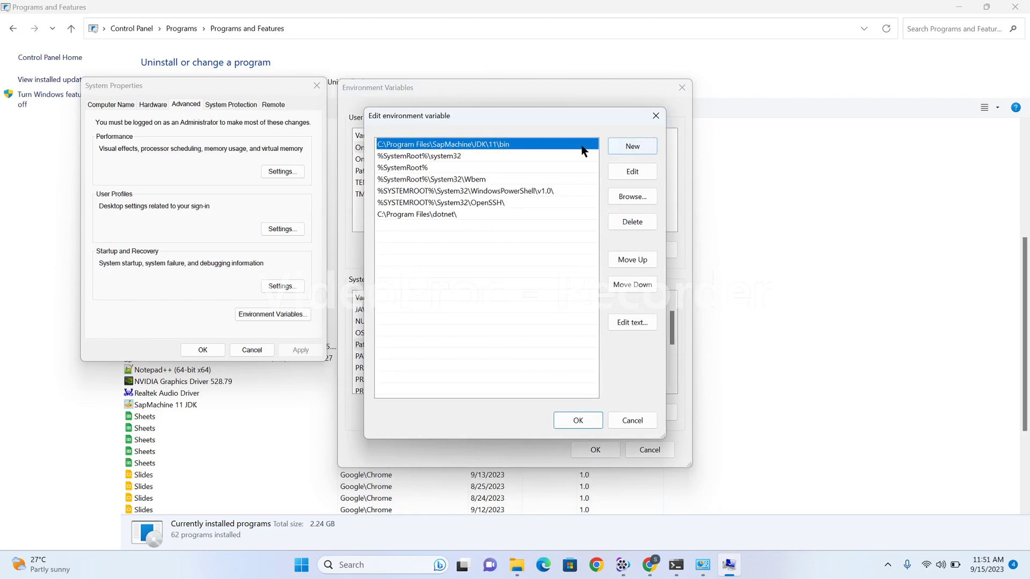
{"action": "left_click", "coordinate": [591, 420]}
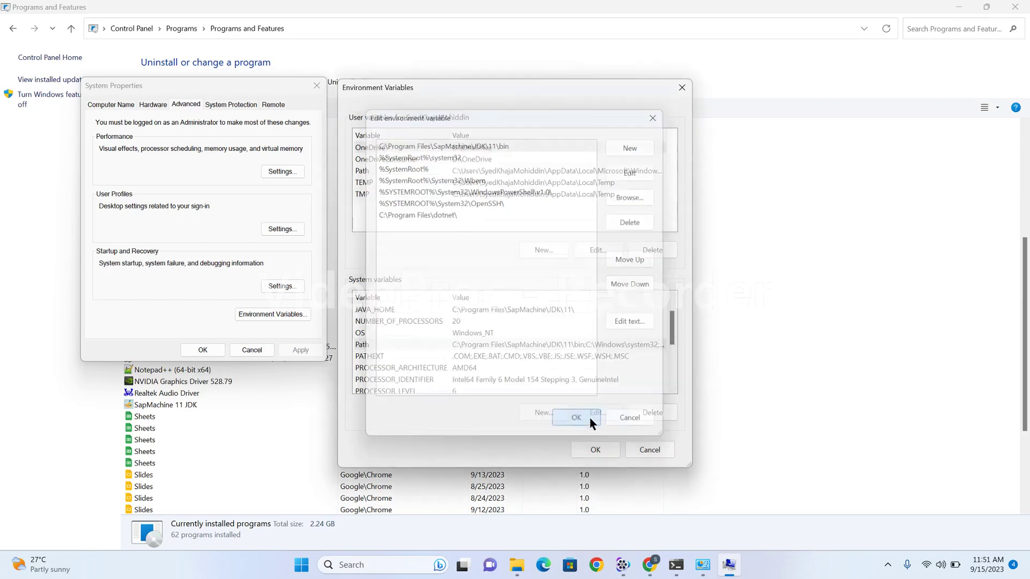
{"action": "left_click", "coordinate": [593, 450]}
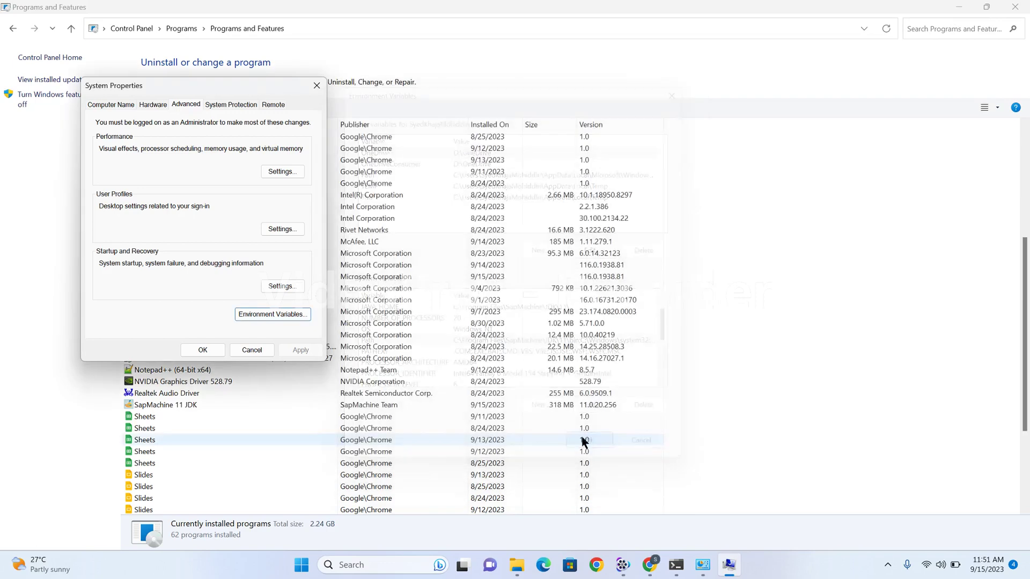
{"action": "left_click", "coordinate": [202, 350]}
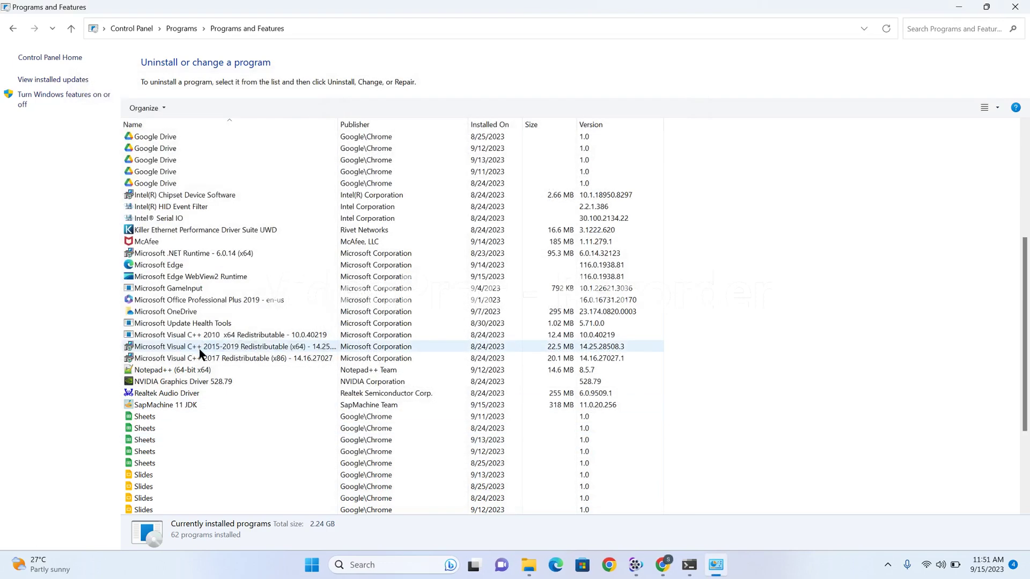
- Close Programs and Features, the Downloads folder and Command Prompt
{"action": "left_click", "coordinate": [1016, 7]}
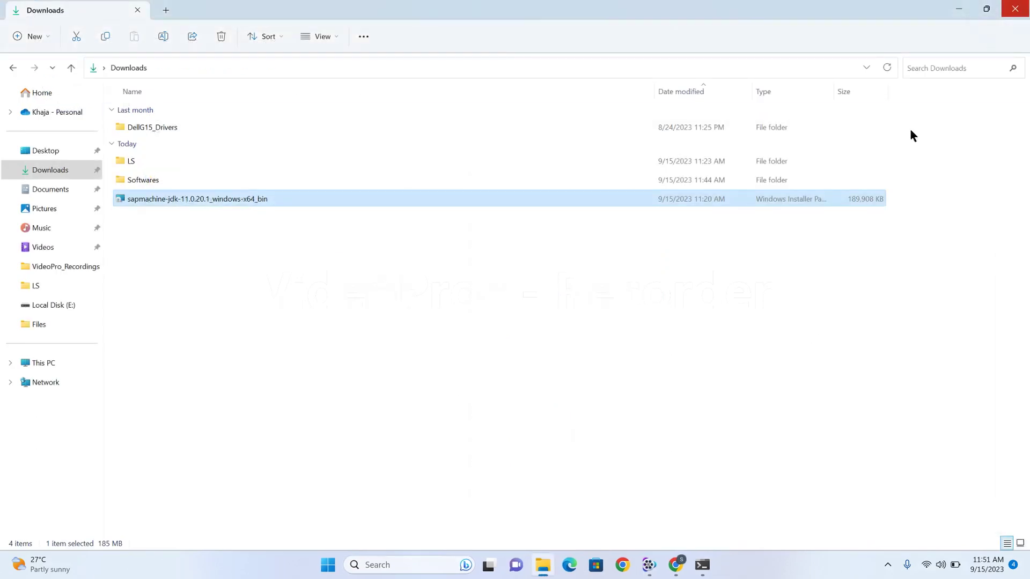
{"action": "left_click", "coordinate": [1015, 9]}
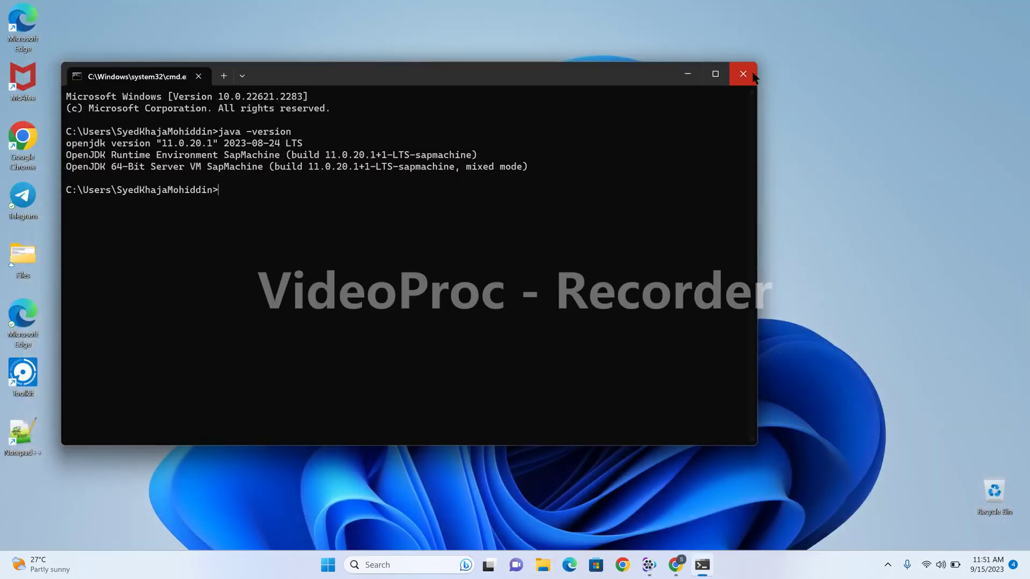
{"action": "left_click", "coordinate": [744, 74]}
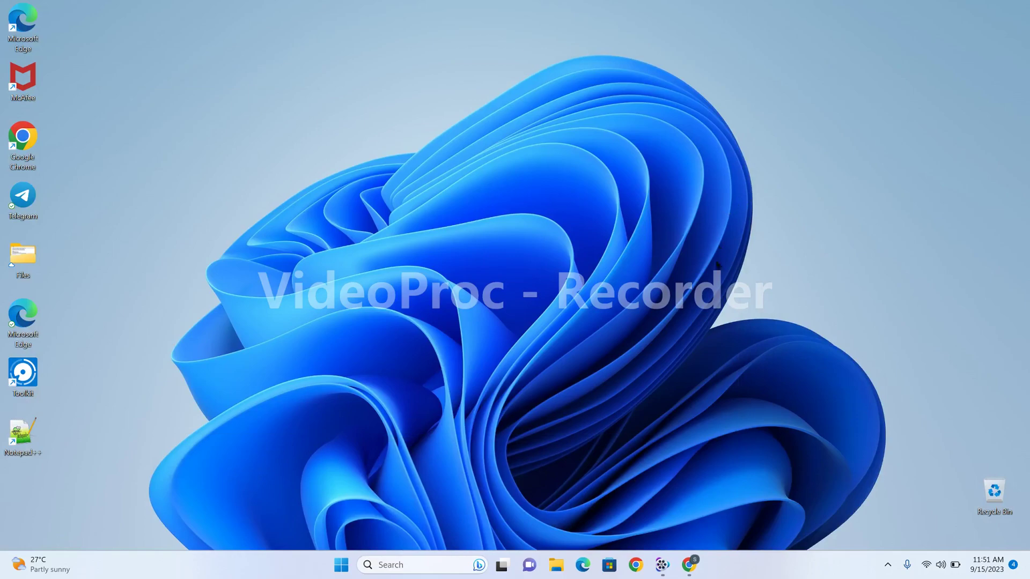